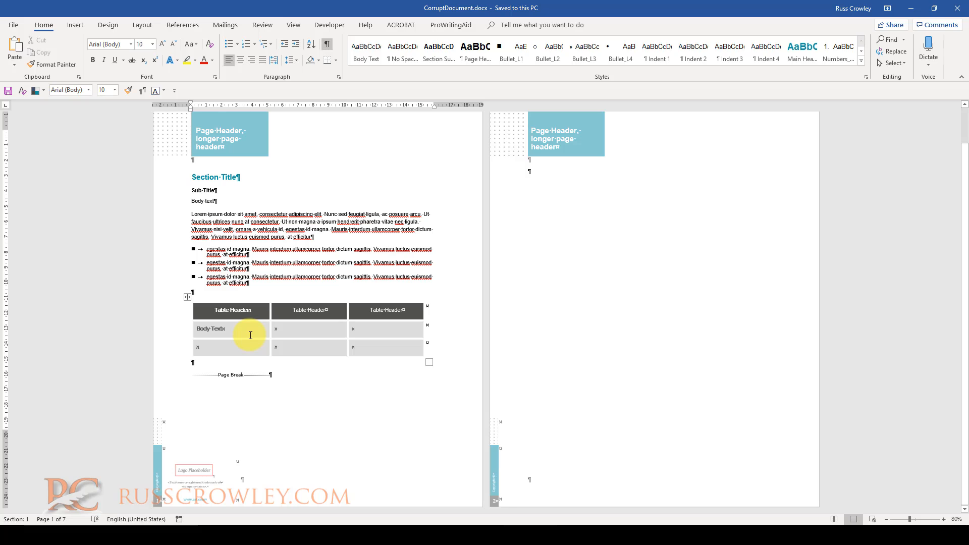
- Open the custom Table Header table style's settings from the table to inspect its font, then cancel
left_click(251, 335)
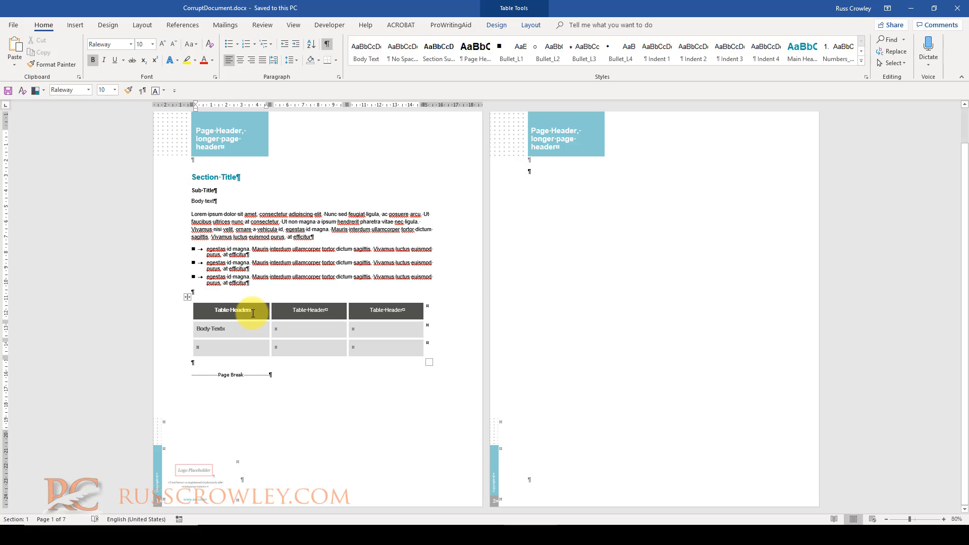
left_click(301, 311)
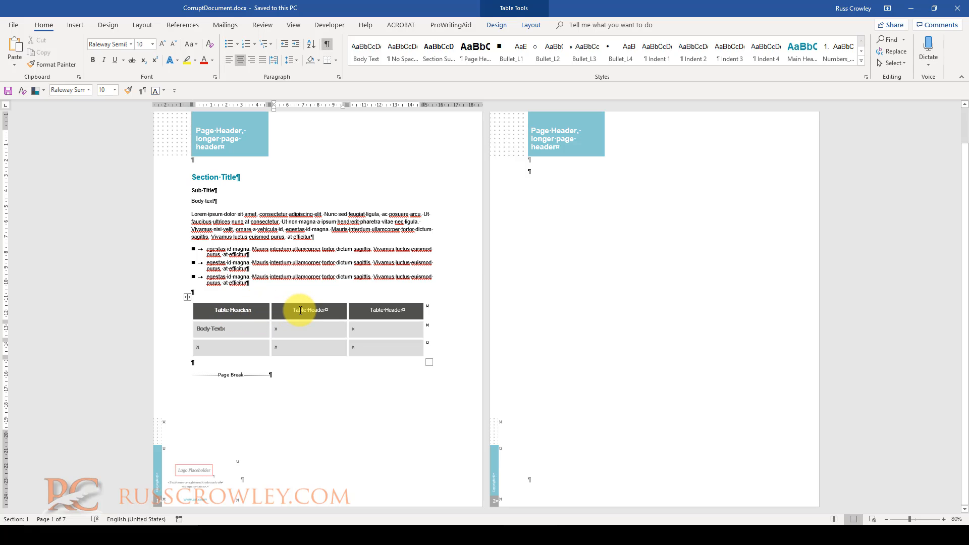
left_click(495, 26)
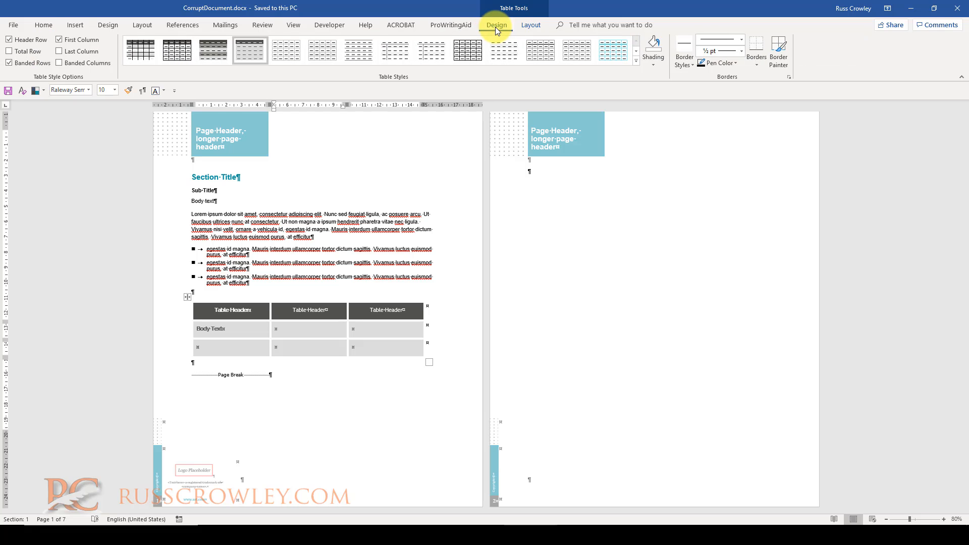
left_click(636, 60)
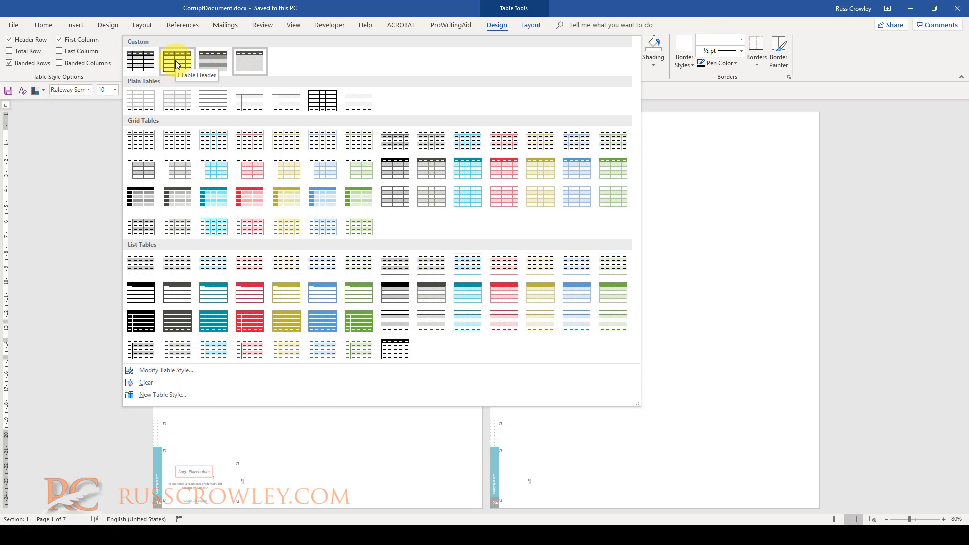
right_click(177, 63)
left_click(225, 107)
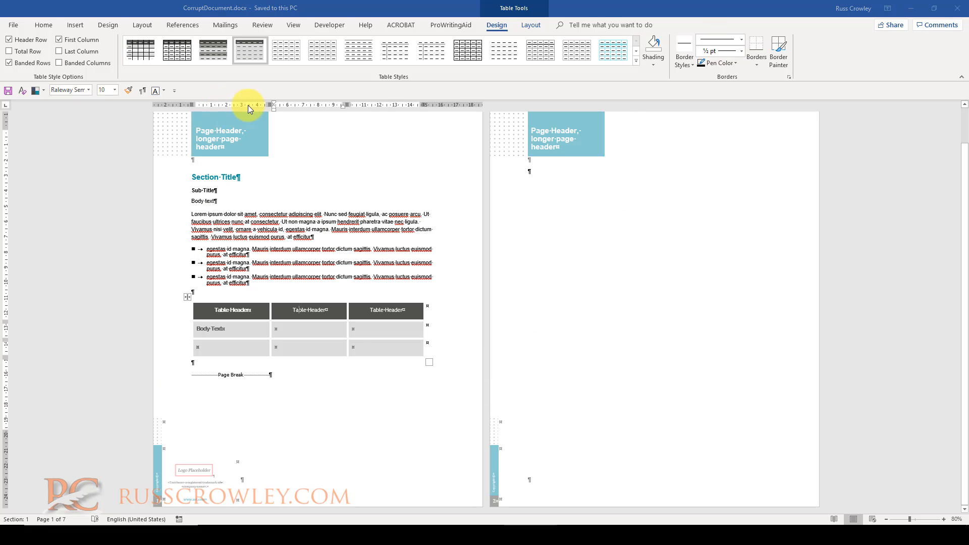
left_click(421, 168)
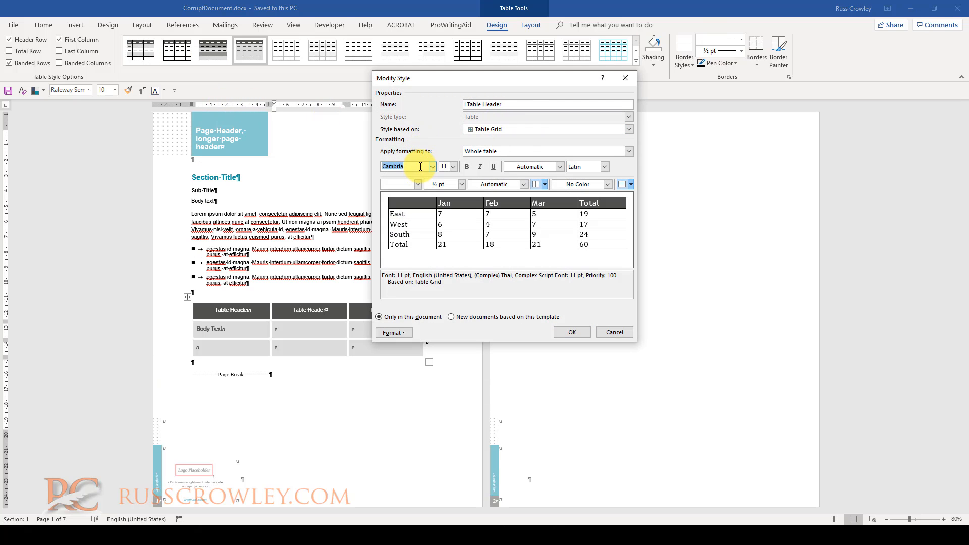
left_click_drag(424, 166, 357, 167)
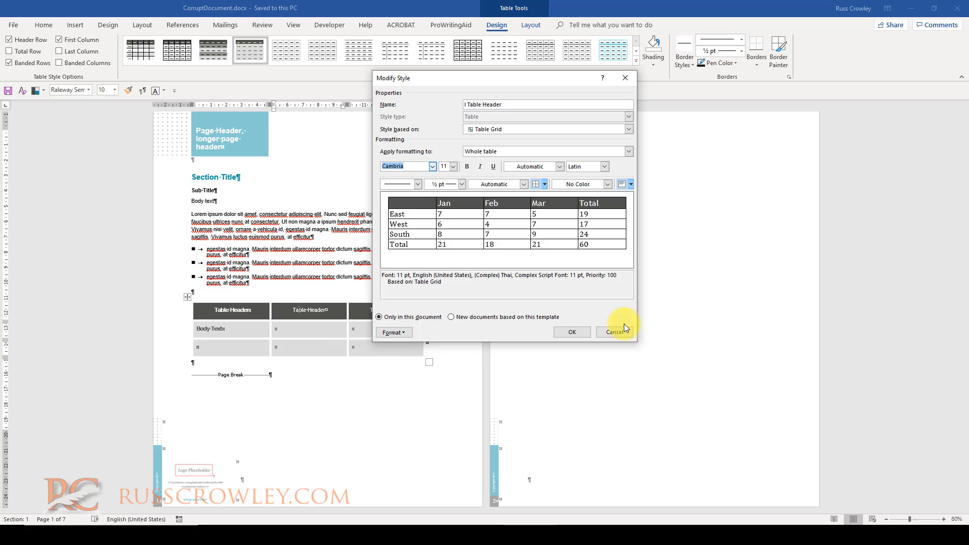
left_click(605, 336)
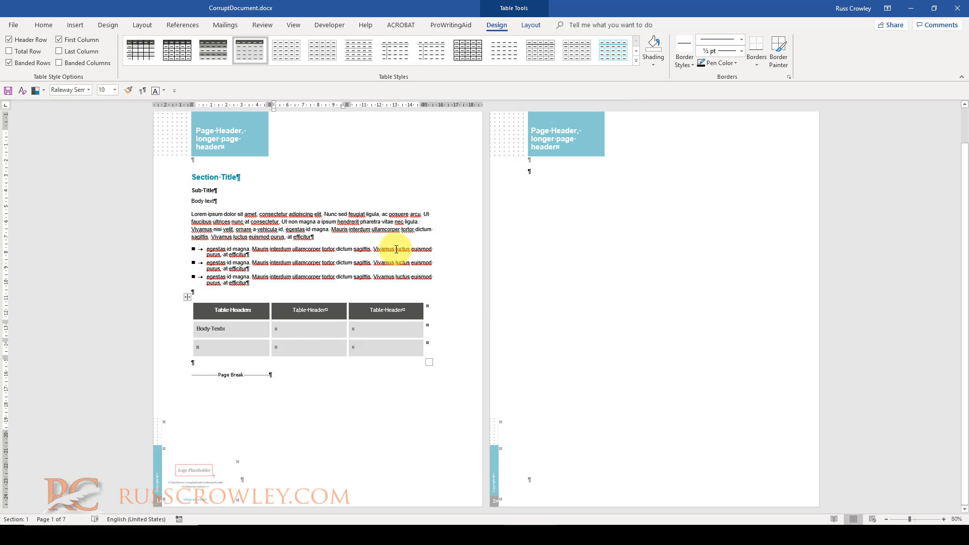
- Open the first-page footer below the table for editing and zoom in on it
left_click(42, 25)
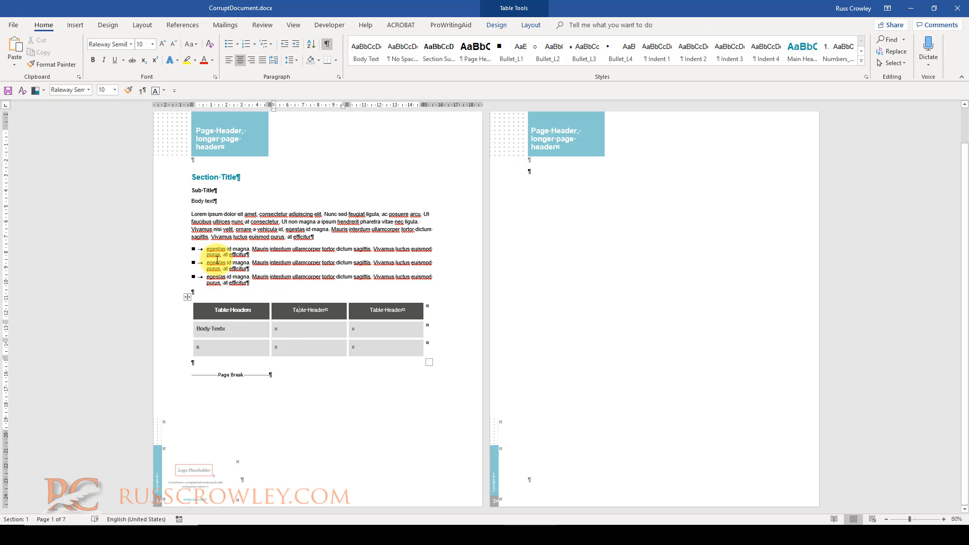
left_click(216, 293)
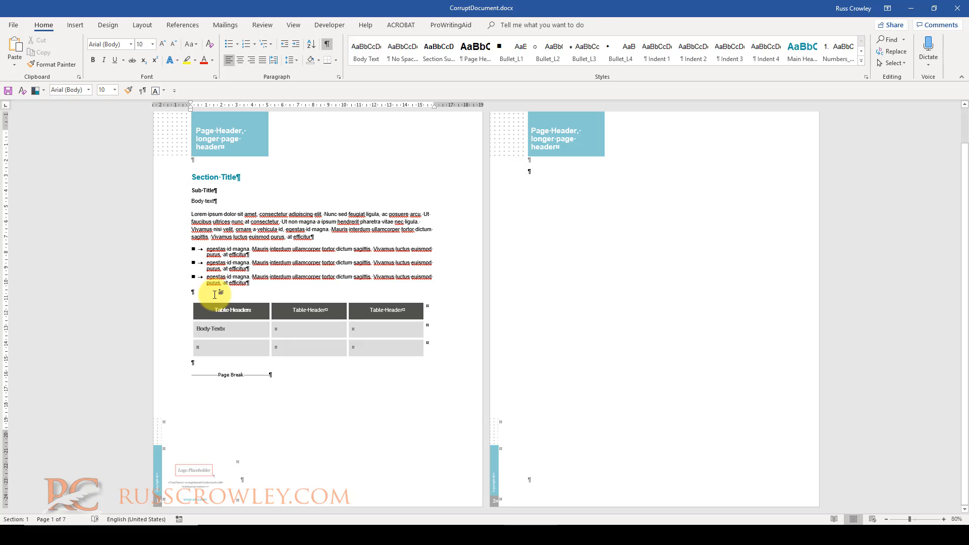
scroll(207, 303, "down", 1)
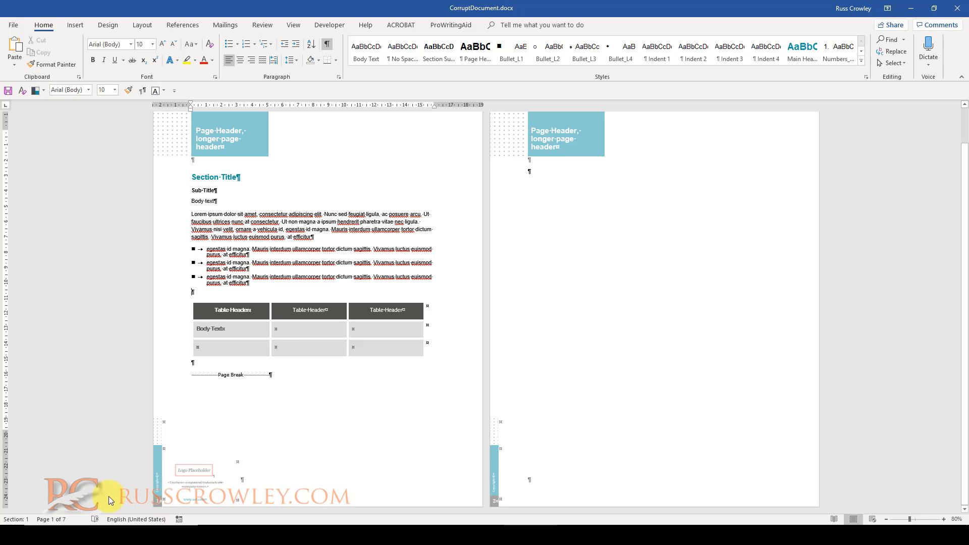
double_click(177, 494)
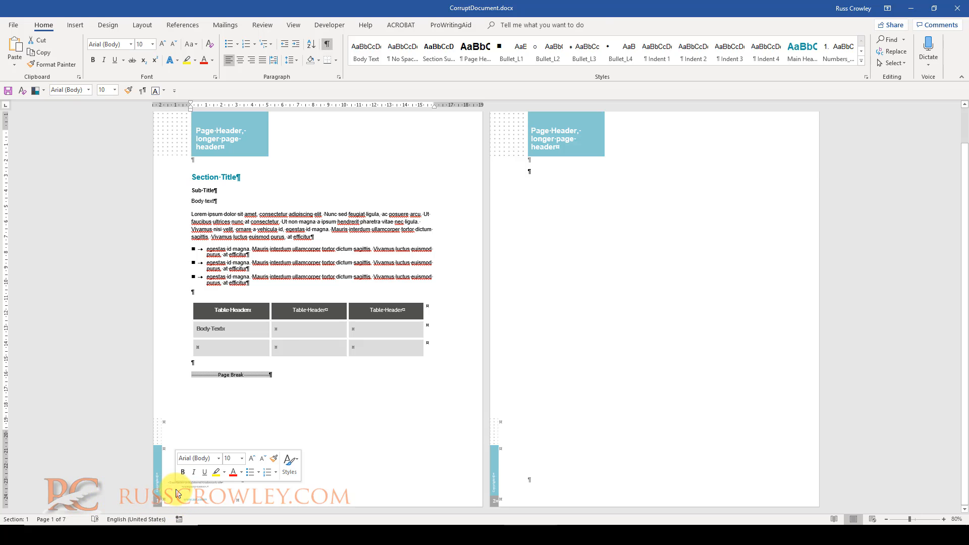
scroll(158, 495, "up", 6)
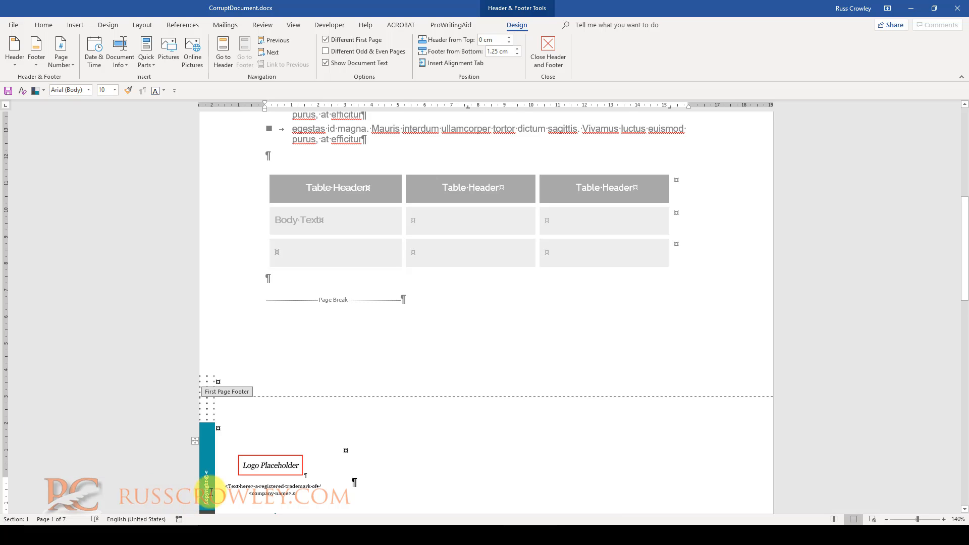
- Open the Apply Styles pane from the styles gallery and move it beside the footer
left_click(43, 25)
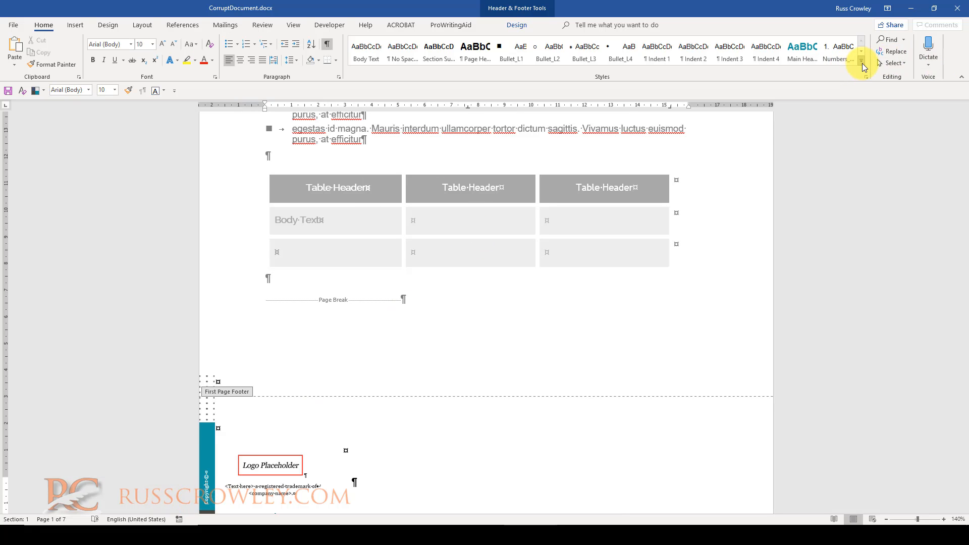
left_click(862, 63)
left_click(874, 87)
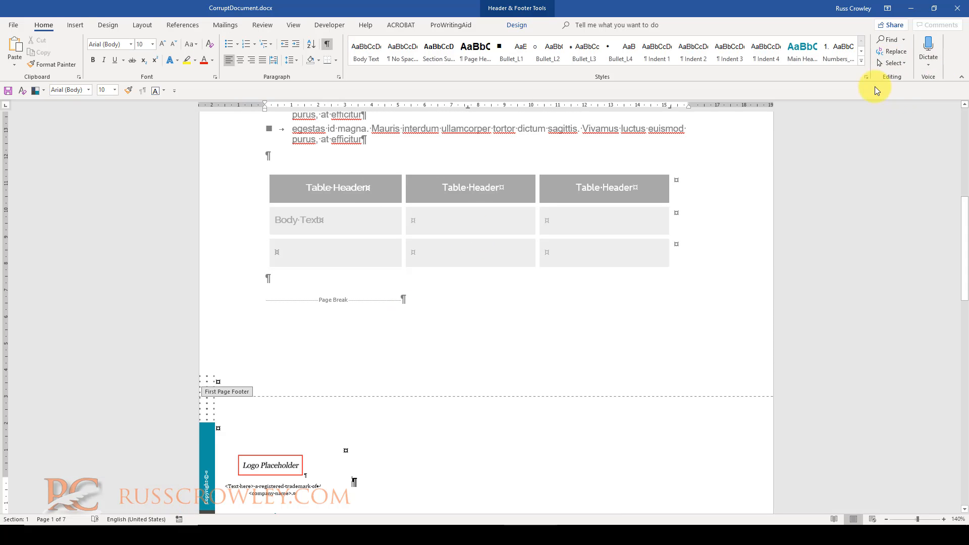
left_click(863, 63)
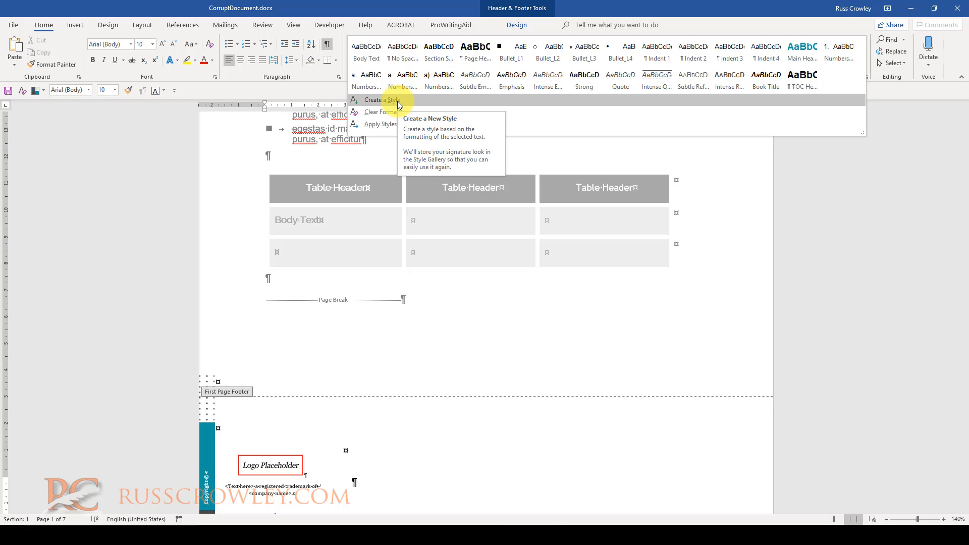
left_click(392, 123)
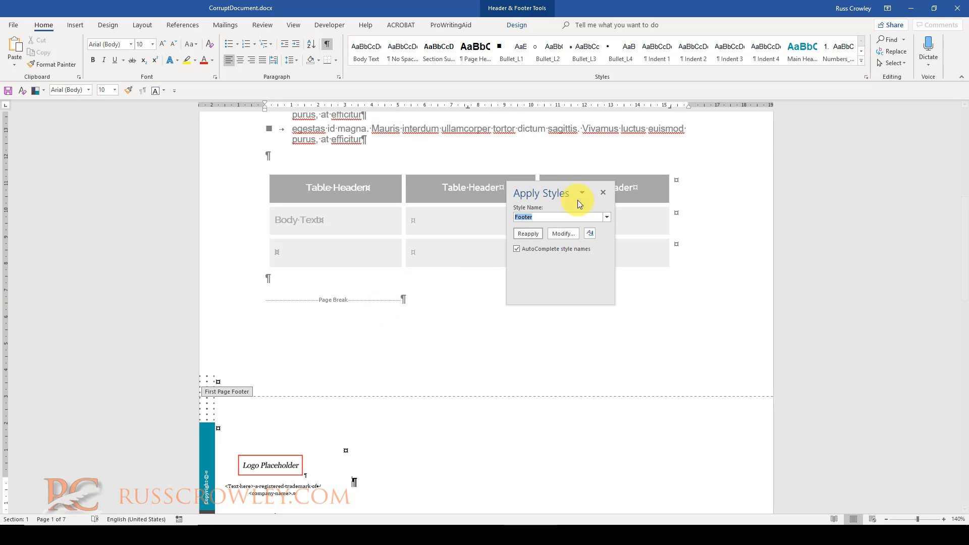
left_click_drag(582, 198, 489, 311)
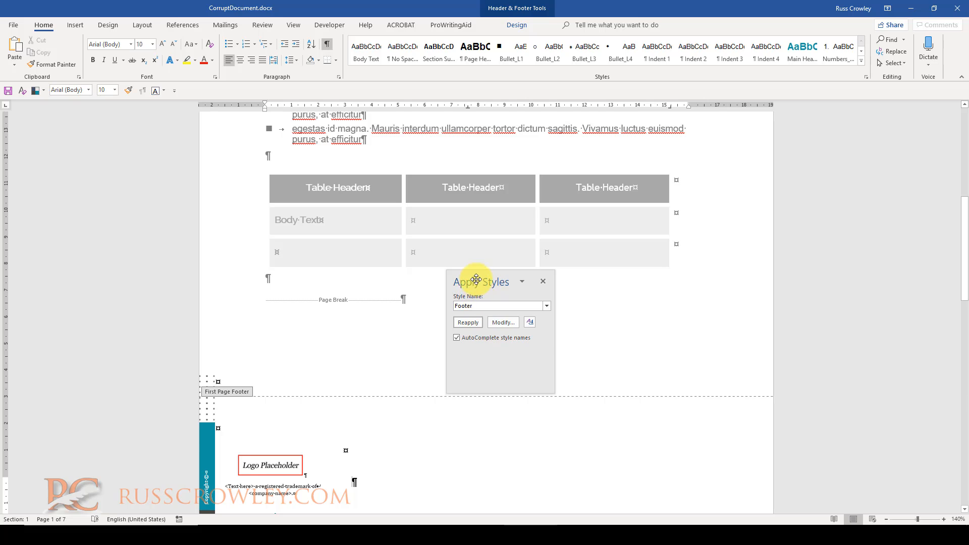
left_click_drag(460, 272, 451, 336)
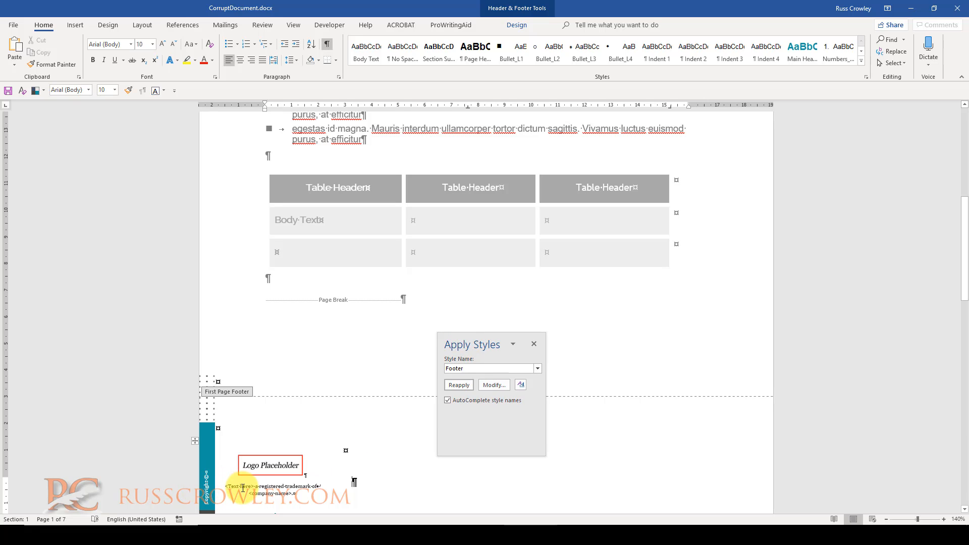
- Open the Footer - Grey style of the footer text to inspect its font settings, then cancel
left_click(243, 488)
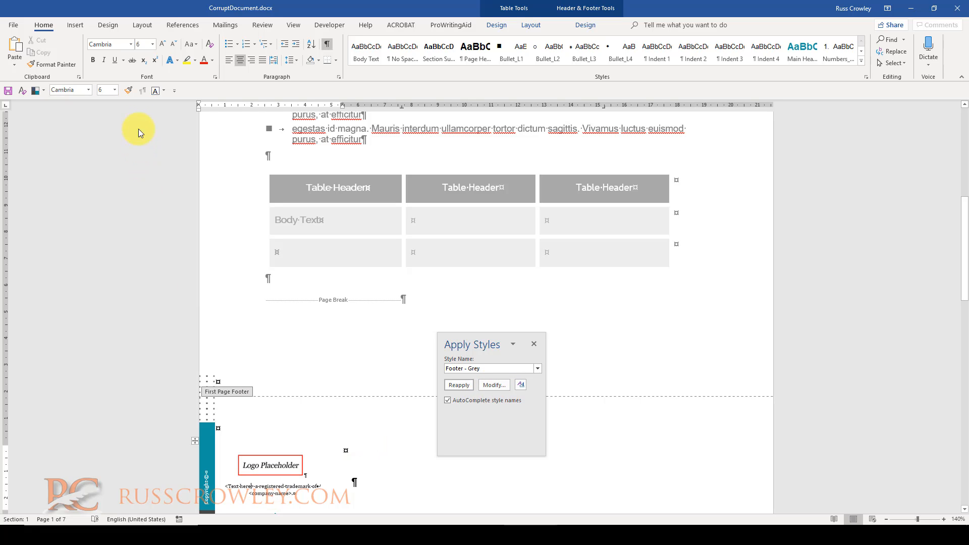
left_click(105, 45)
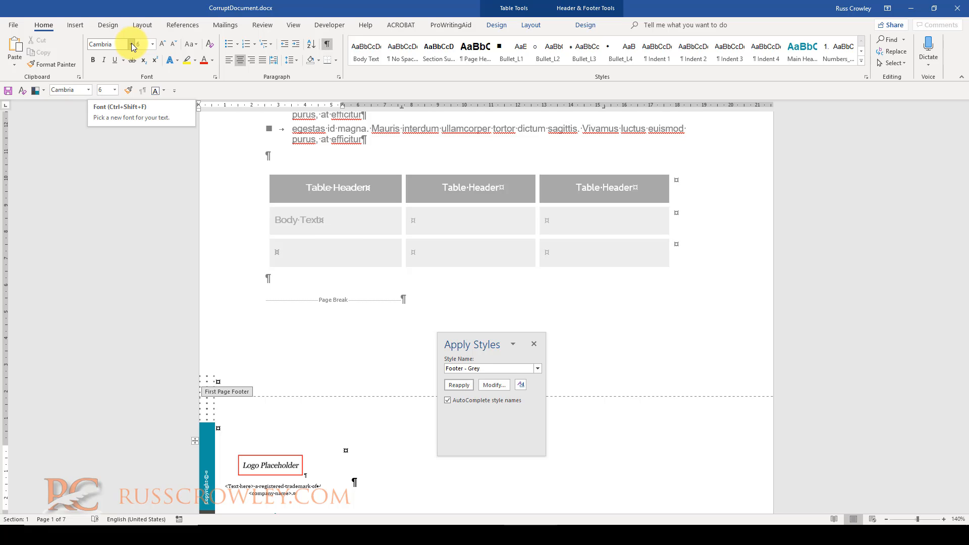
left_click(494, 385)
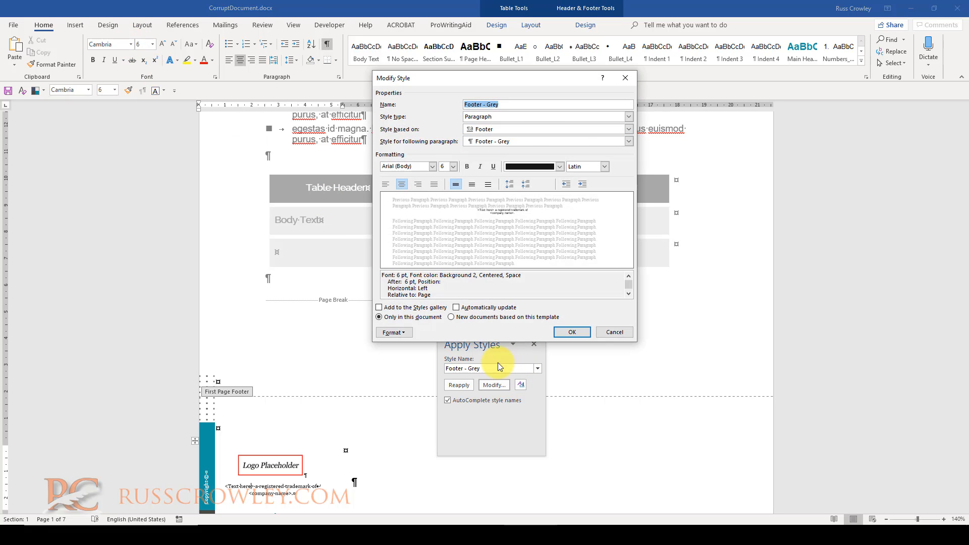
left_click(411, 169)
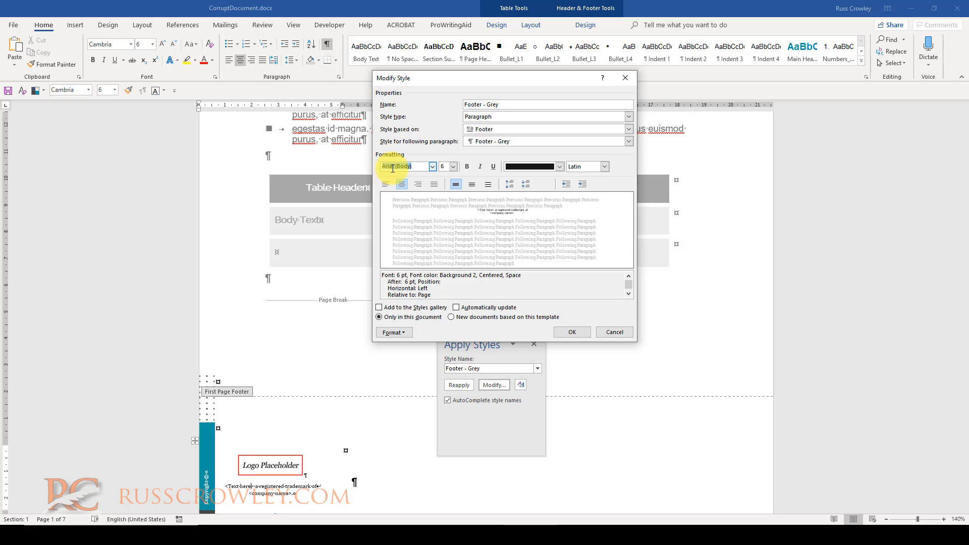
left_click(614, 332)
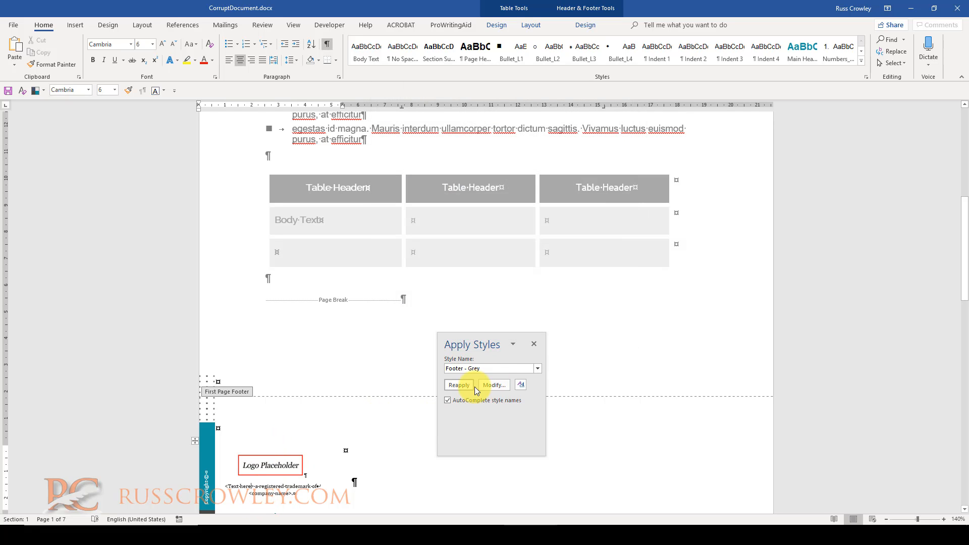
- Select the footer's trademark text and clear all its formatting
left_click(499, 368)
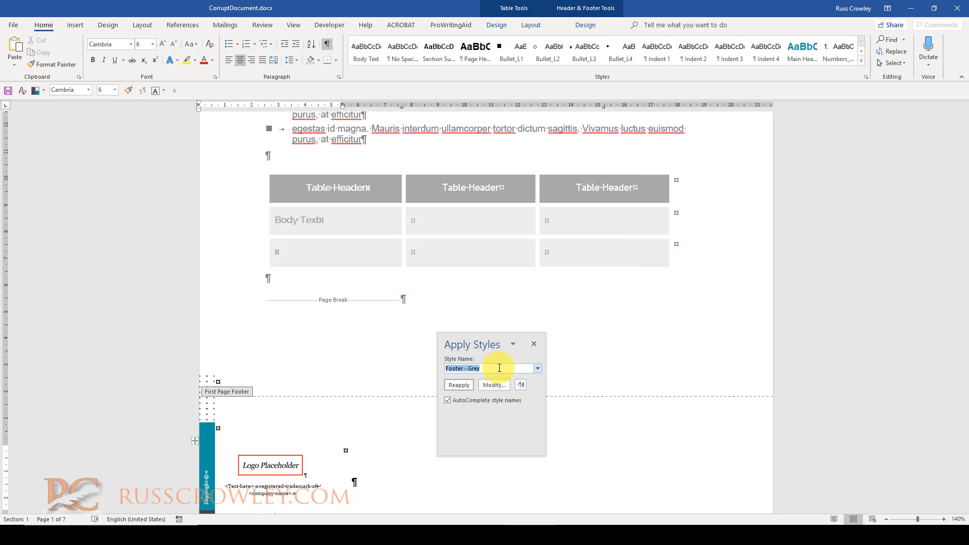
left_click(266, 499)
left_click_drag(298, 494, 223, 486)
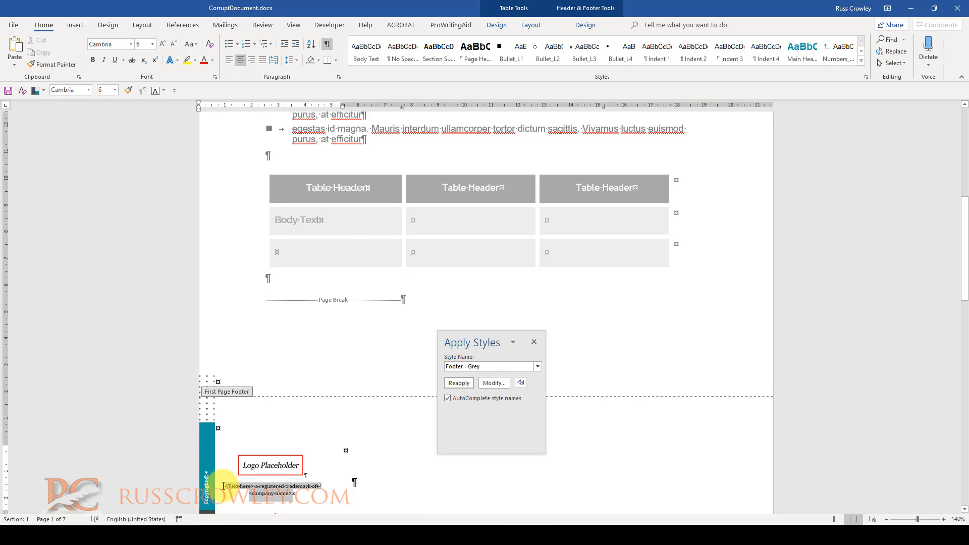
left_click(209, 46)
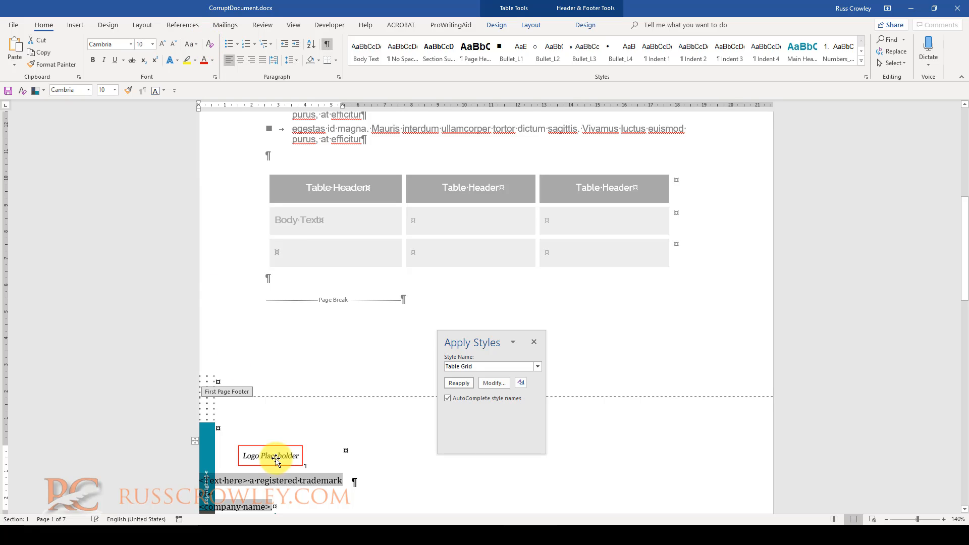
- Select the footer's trademark text again and open its Table Grid style settings, then cancel
left_click(288, 481)
left_click_drag(268, 480, 283, 501)
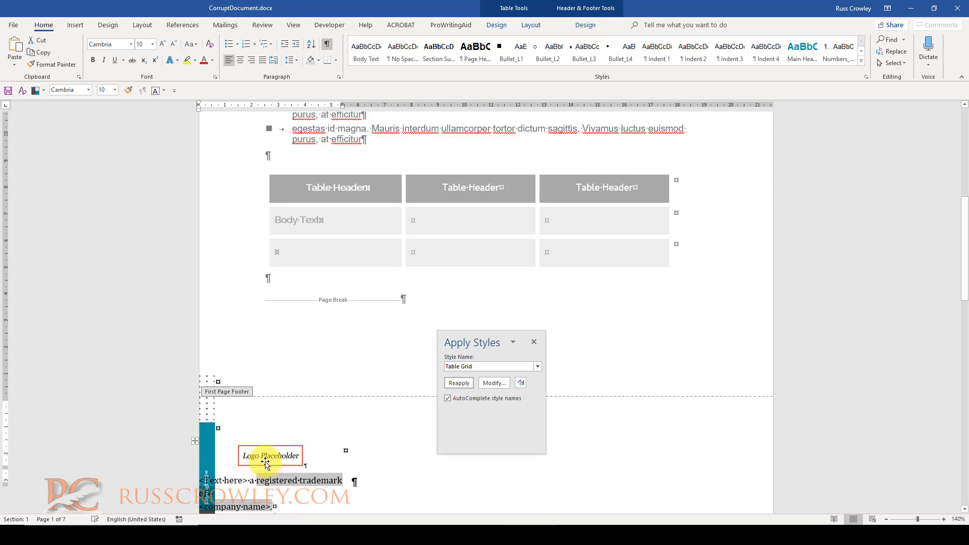
scroll(237, 429, "down", 2)
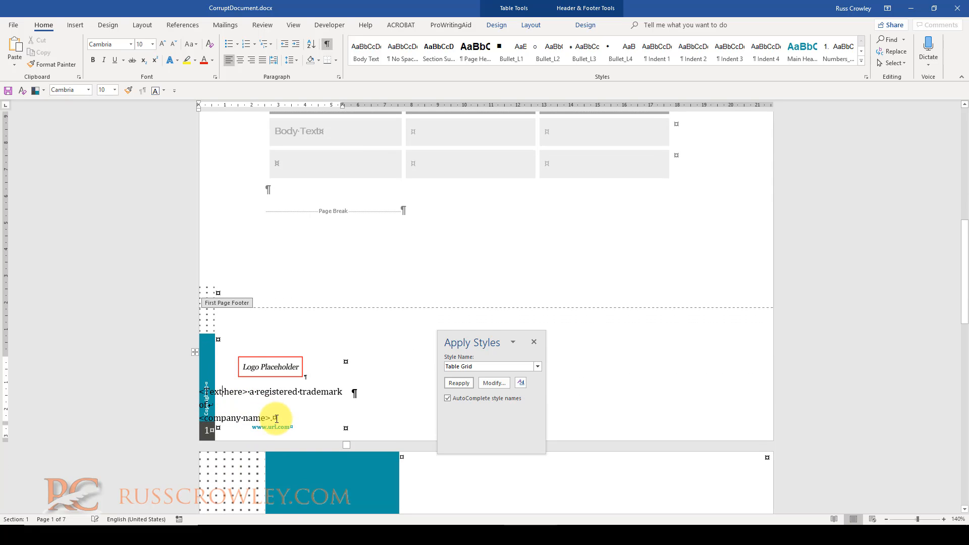
left_click_drag(274, 418, 202, 392)
left_click(242, 392)
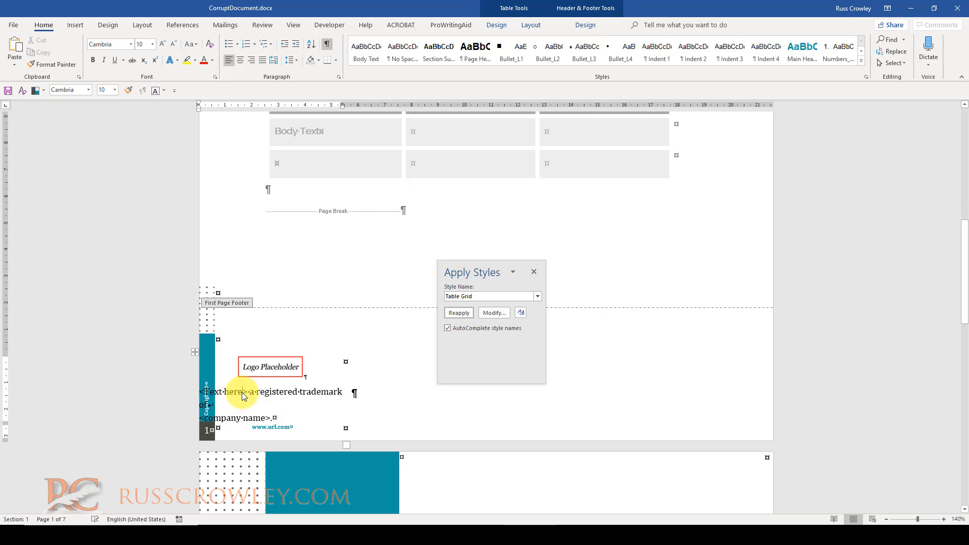
left_click_drag(232, 392, 275, 418)
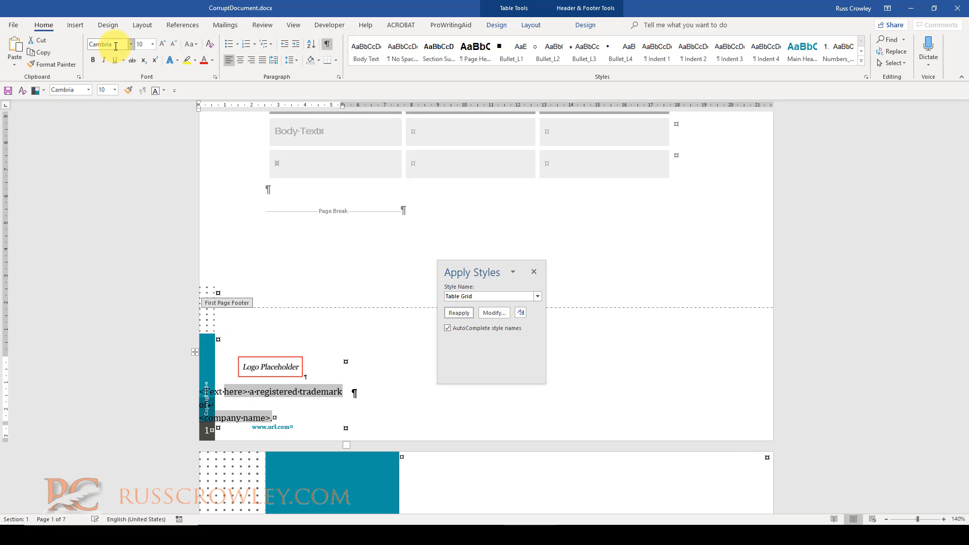
left_click(492, 314)
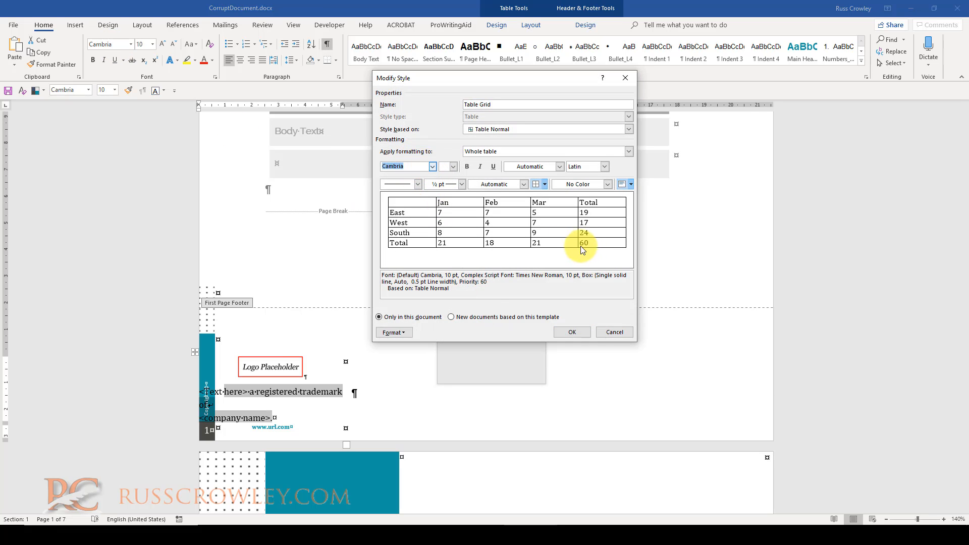
key("Escape")
- Apply the Footer - Grey style to the selected footer text
left_click(480, 295)
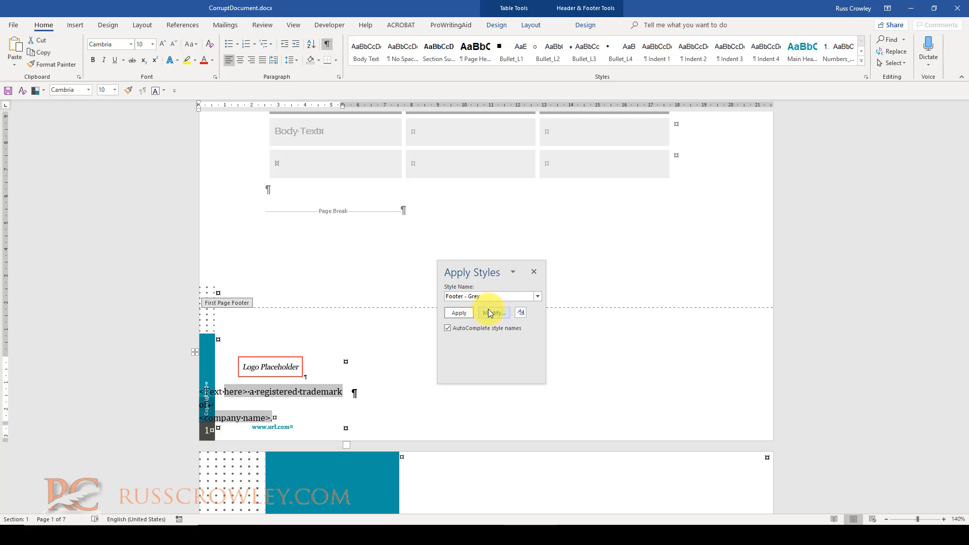
left_click(460, 316)
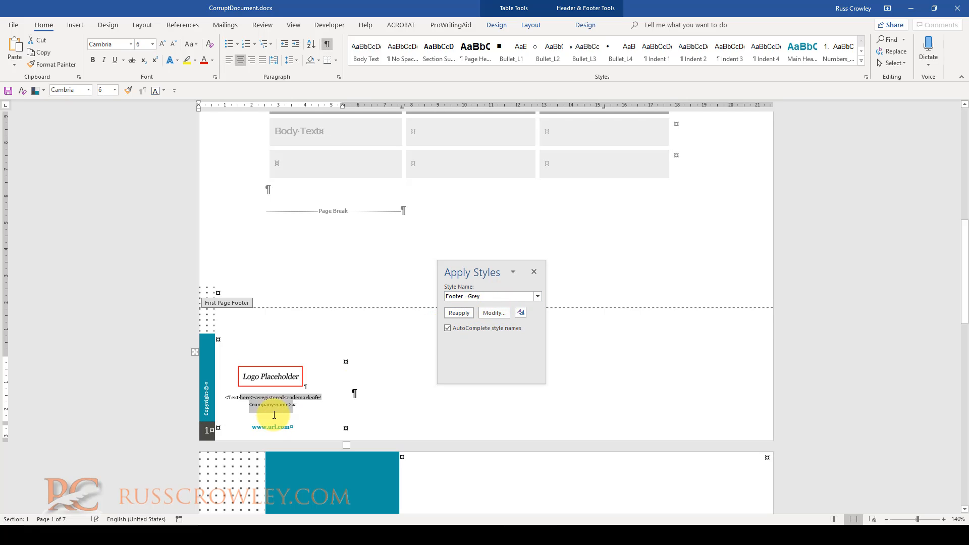
left_click(258, 406)
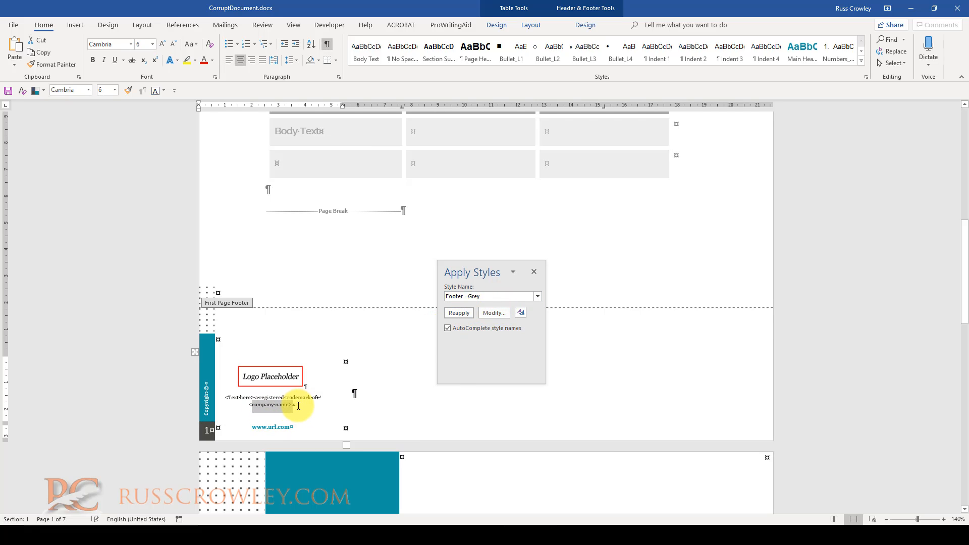
- Reopen the Footer - Grey style definition to check its font name and size, then cancel
left_click(496, 314)
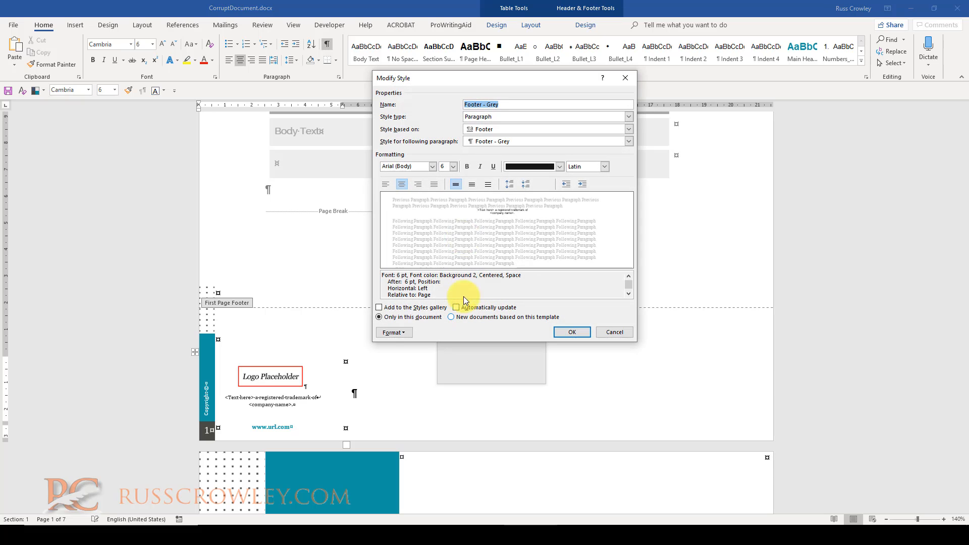
left_click(446, 166)
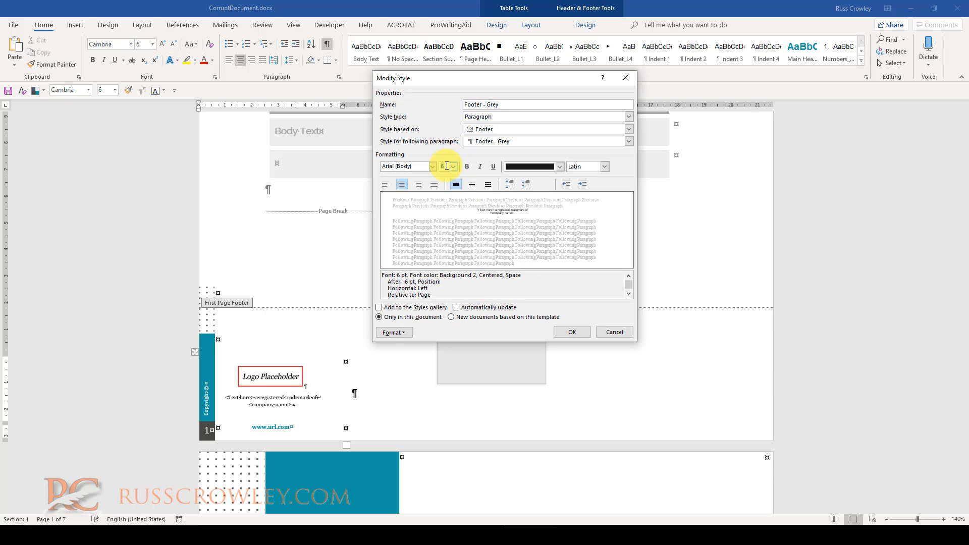
left_click(402, 166)
left_click(519, 171)
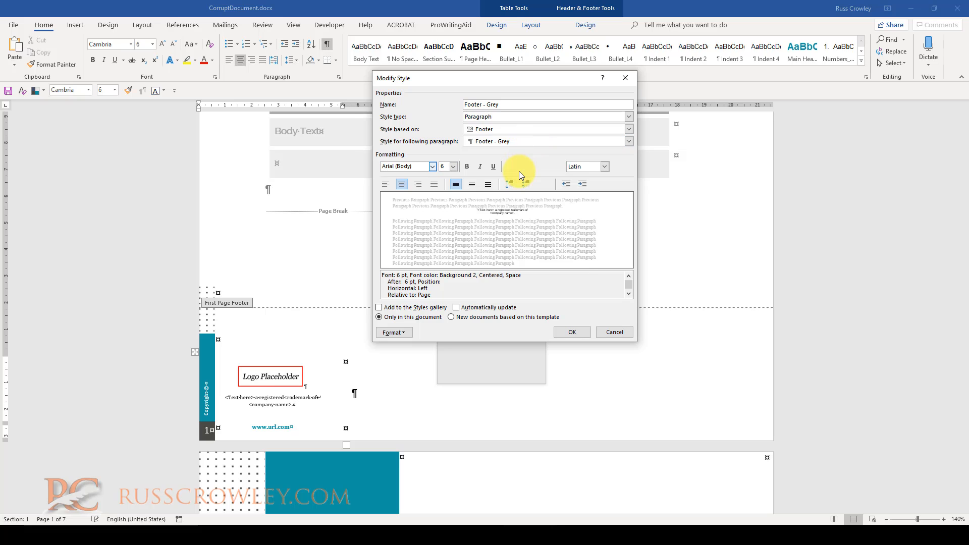
left_click(400, 168)
left_click(406, 167)
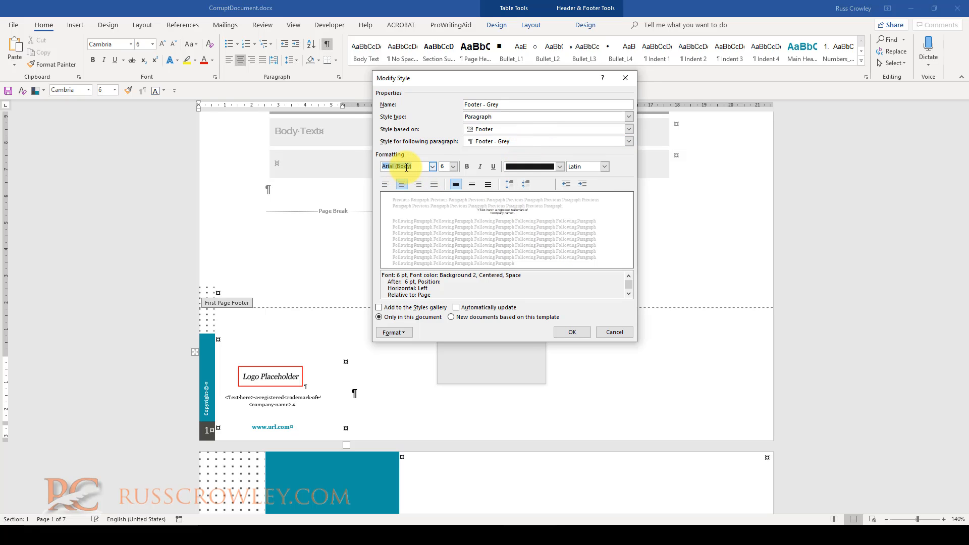
left_click(387, 167)
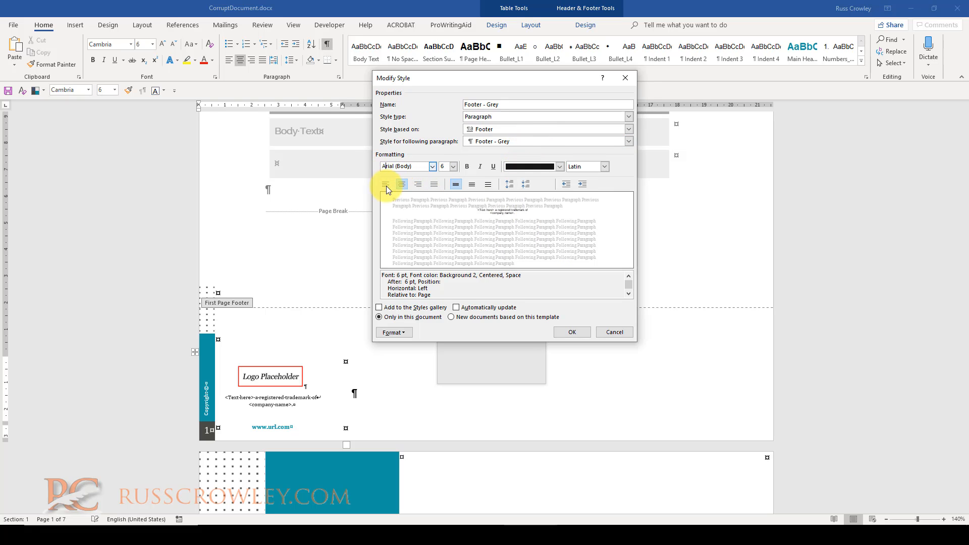
key("Escape")
- Select the logo placeholder in the footer and turn on the table gridlines
left_click(262, 405)
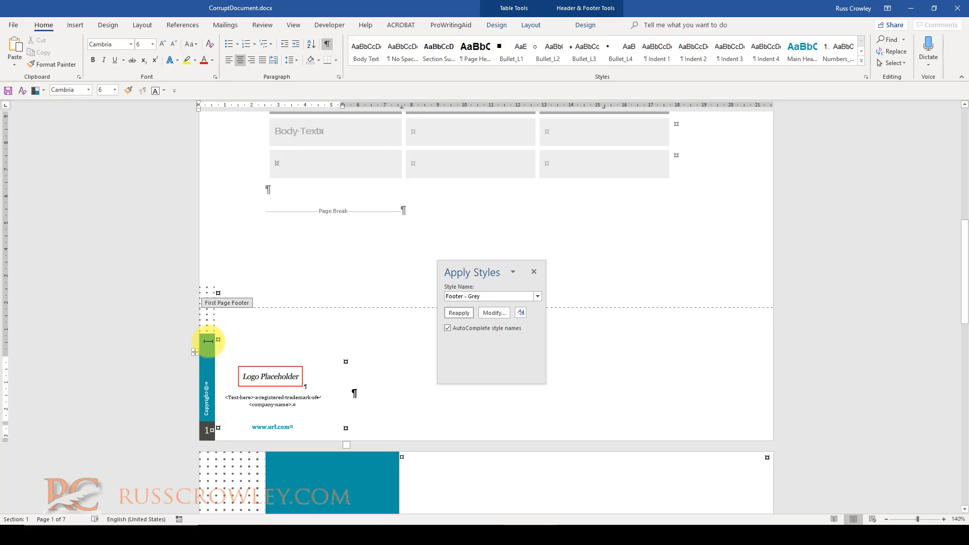
left_click(250, 374)
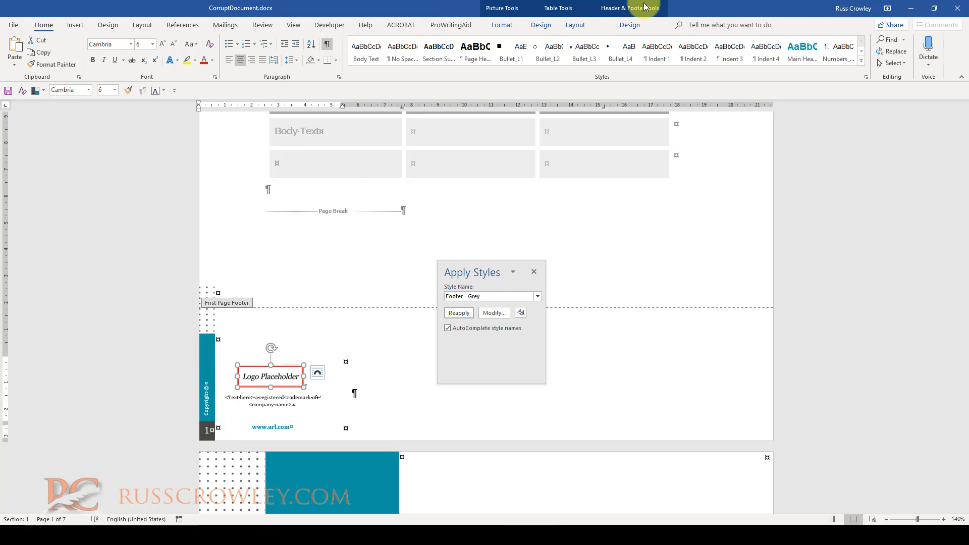
left_click(576, 25)
left_click(37, 52)
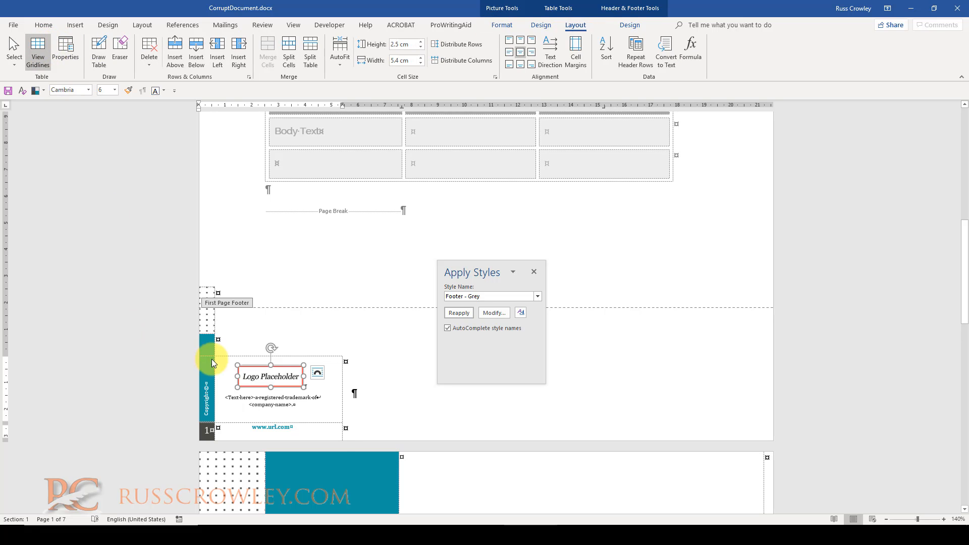
- Select the footer table holding the logo placeholder and trademark text and delete it
left_click(221, 404)
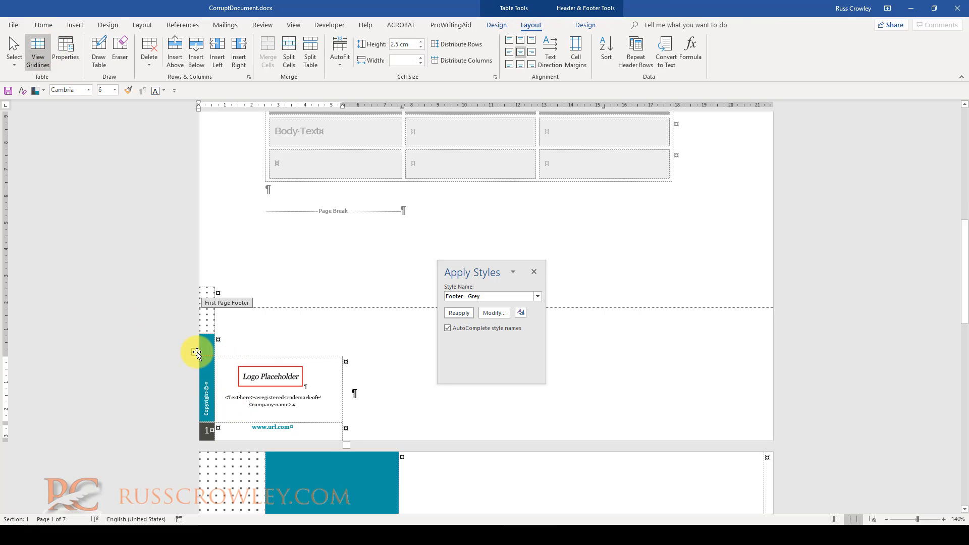
left_click(196, 353)
key("BackSpace")
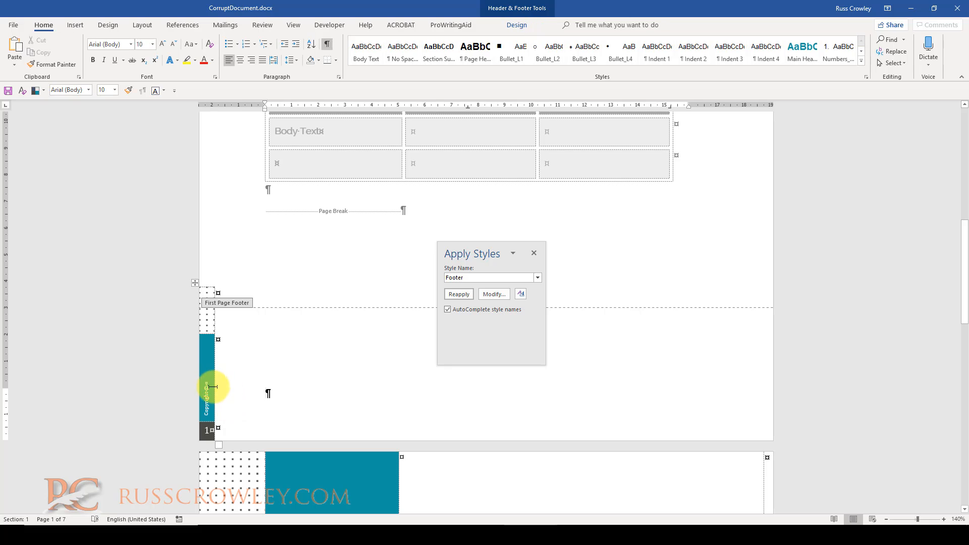
- Open the Copyright Information style of the vertical copyright text to inspect its font settings, then cancel
left_click(209, 389)
left_click_drag(446, 277, 500, 279)
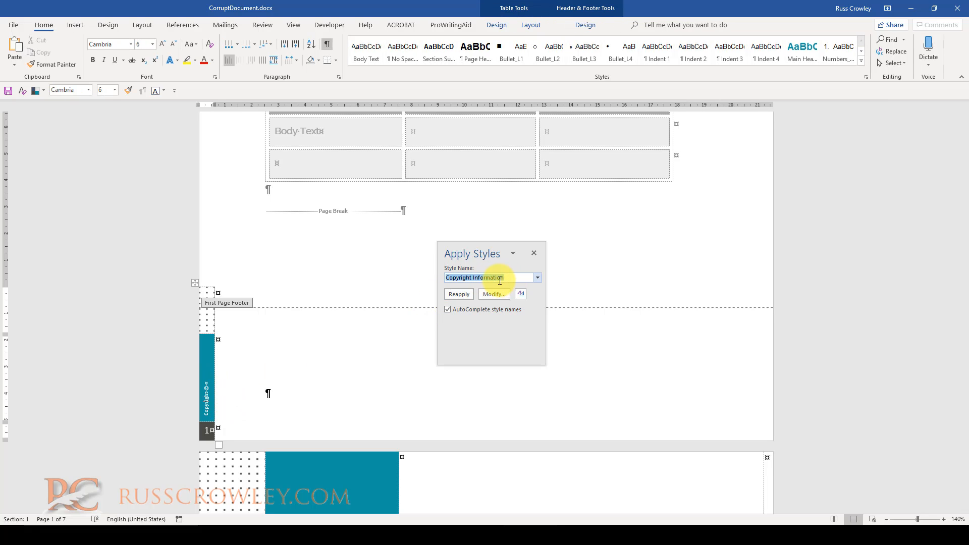
left_click(493, 295)
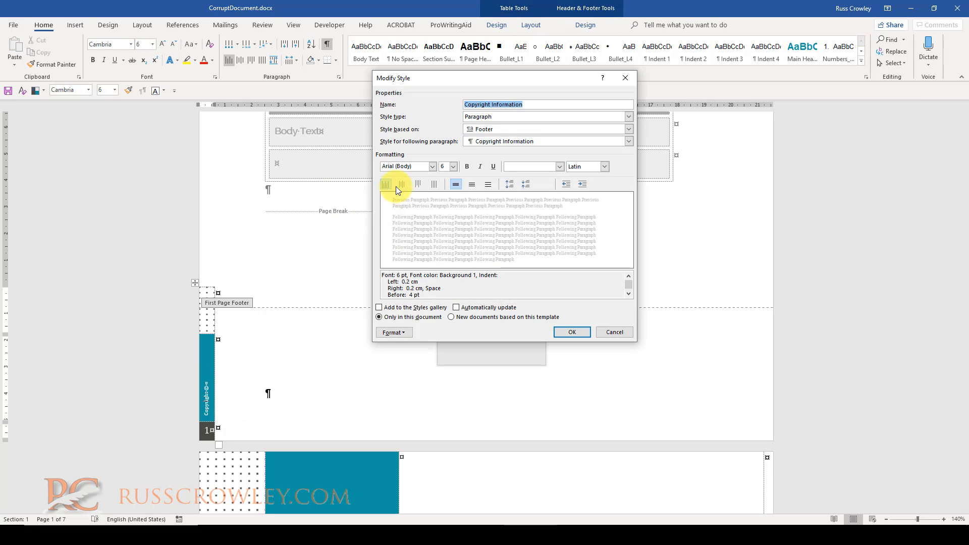
left_click(413, 167)
key("Escape")
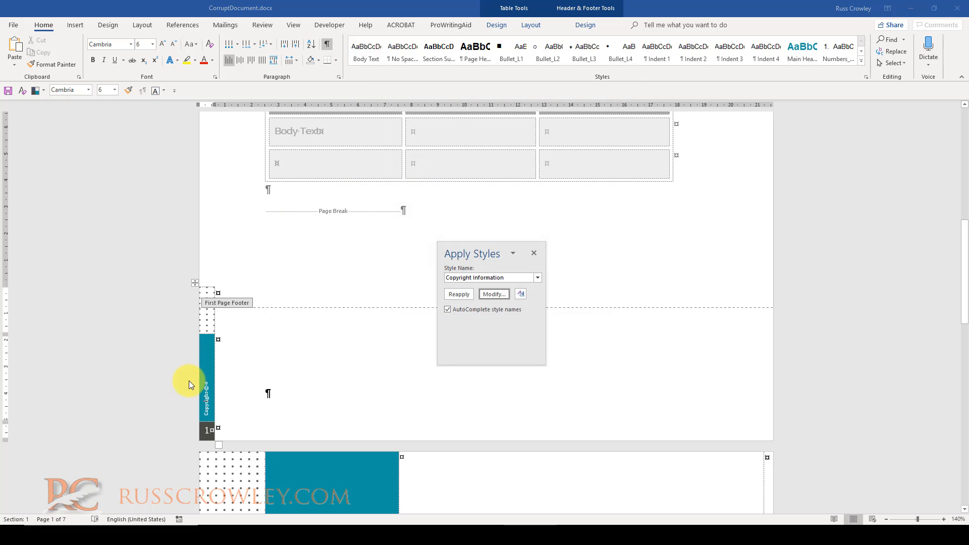
- Set the copyright text's font to Adobe Gothic Std B, then reapply the Copyright Information style
left_click(206, 400)
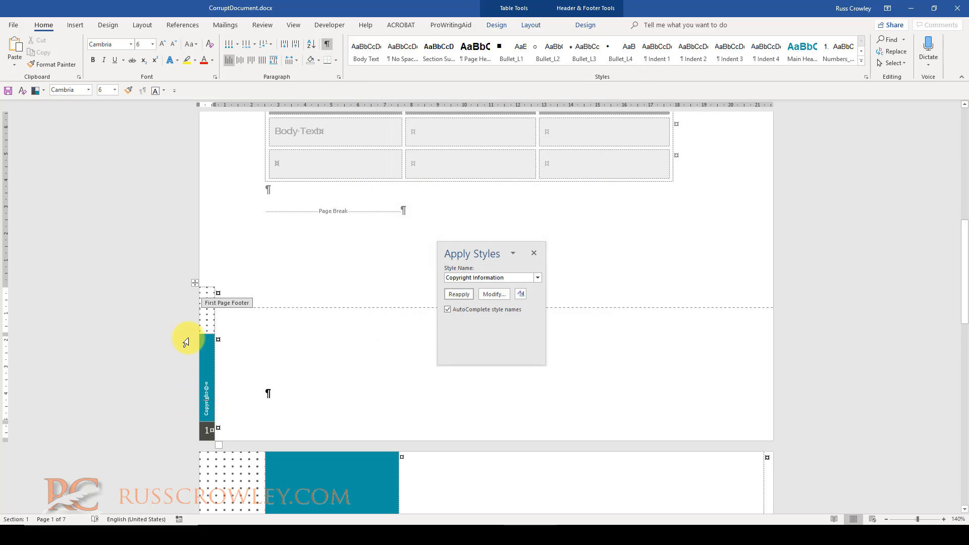
left_click(131, 44)
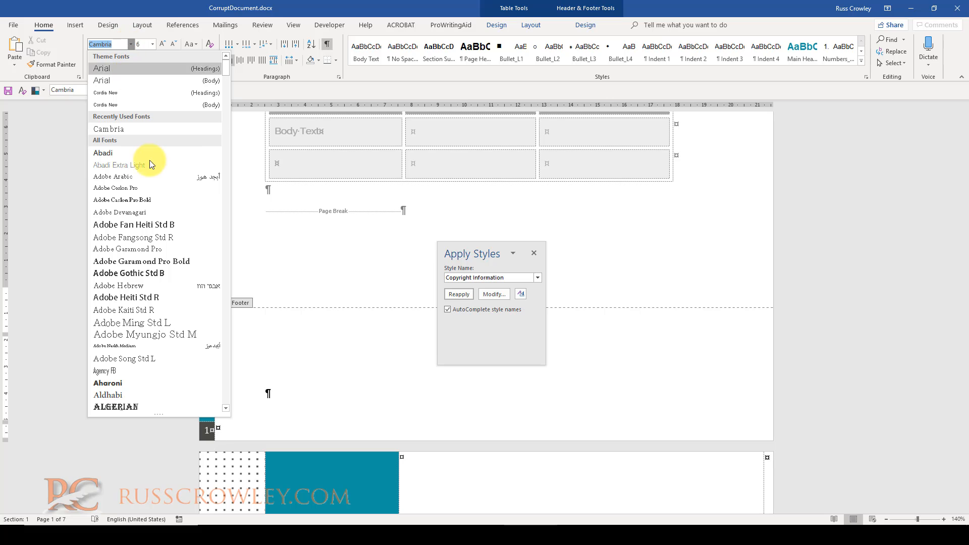
left_click(143, 276)
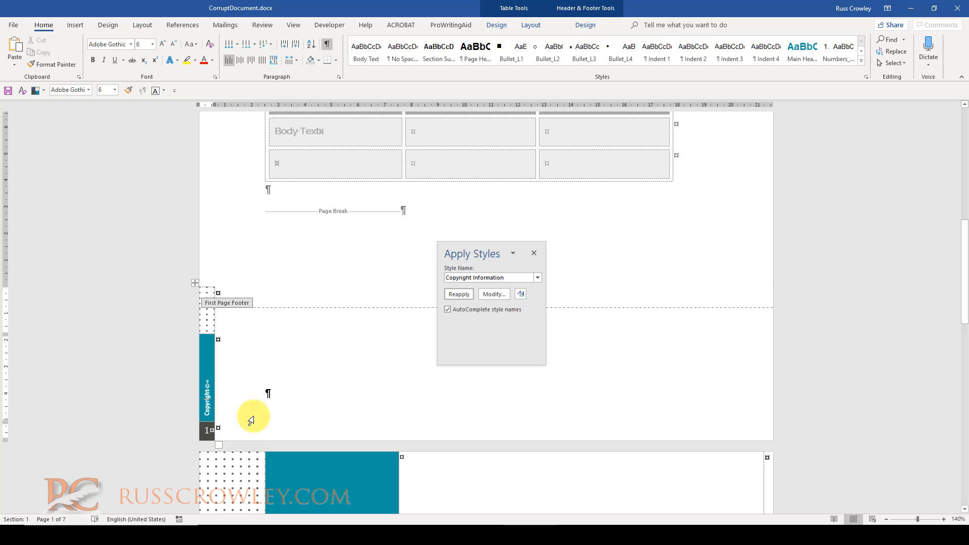
left_click(457, 295)
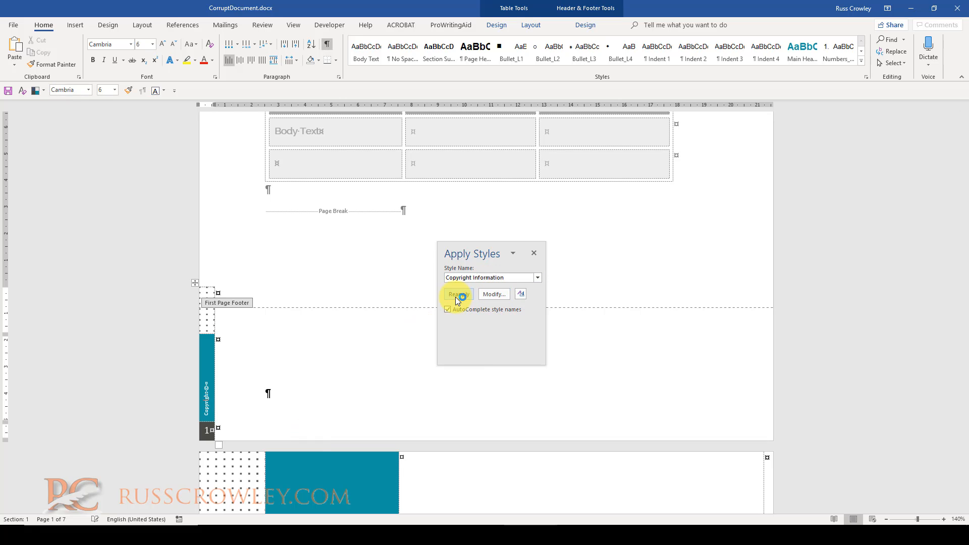